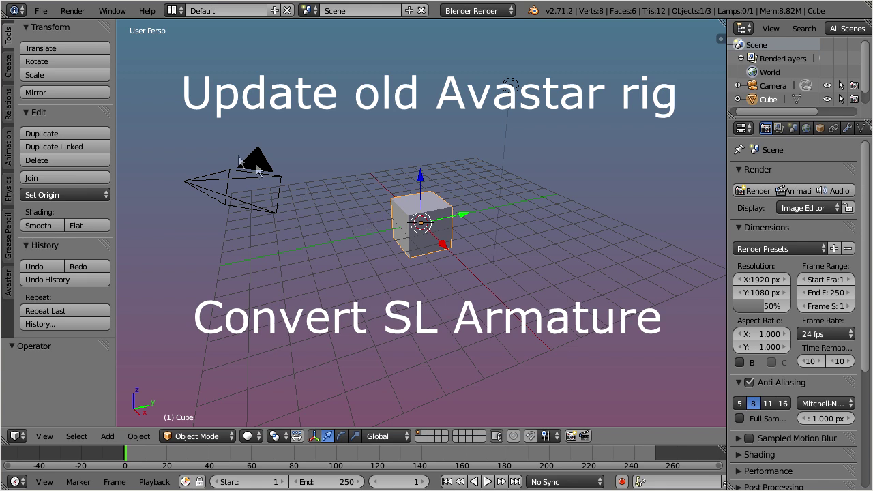
Reopen sl_to_avastar_inplace.blend from recent files and orbit slightly around the shirted female
{"action": "left_click", "coordinate": [41, 10]}
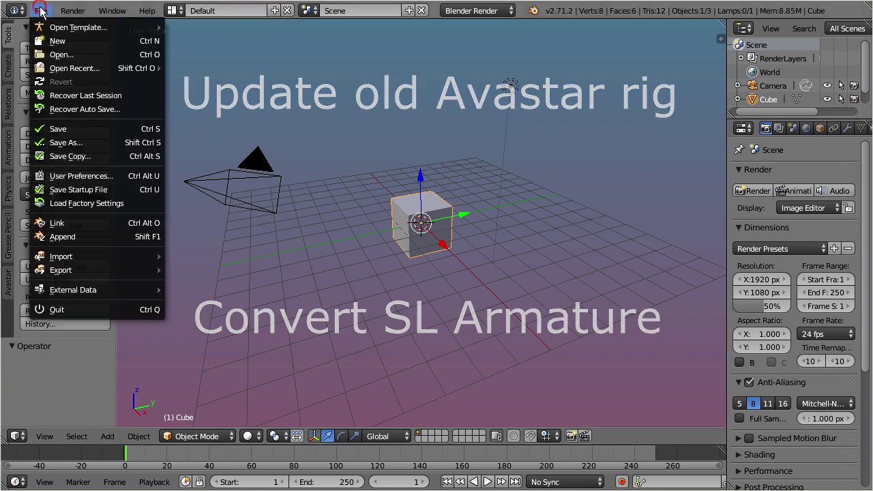
{"action": "mouse_move", "coordinate": [68, 68]}
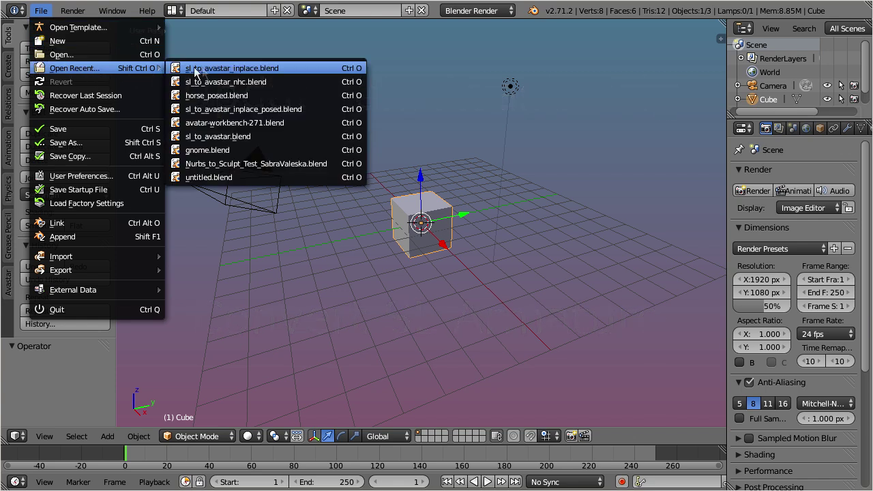
{"action": "left_click", "coordinate": [294, 68]}
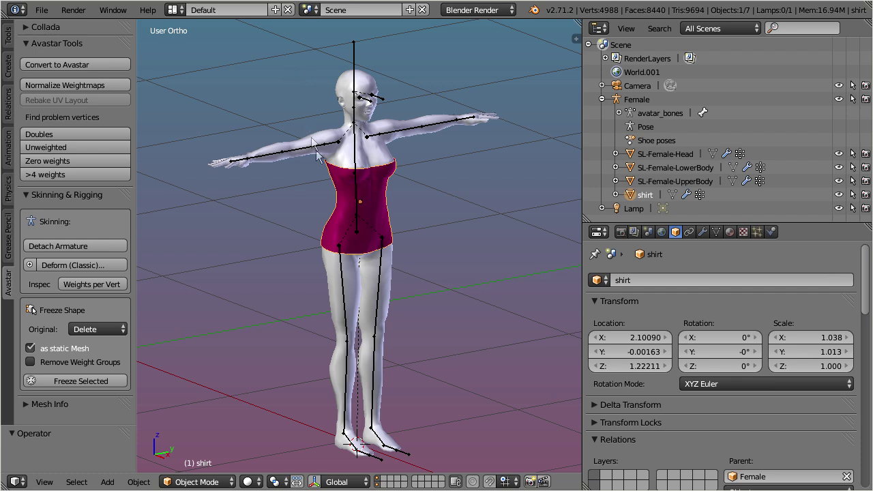
{"action": "left_click", "coordinate": [346, 217]}
{"action": "mouse_move", "coordinate": [346, 216]}
{"action": "middle_mouse_down"}
{"action": "mouse_move", "coordinate": [570, 201]}
{"action": "mouse_move", "coordinate": [365, 216]}
{"action": "mouse_move", "coordinate": [310, 194]}
{"action": "mouse_move", "coordinate": [358, 217]}
{"action": "middle_mouse_up"}
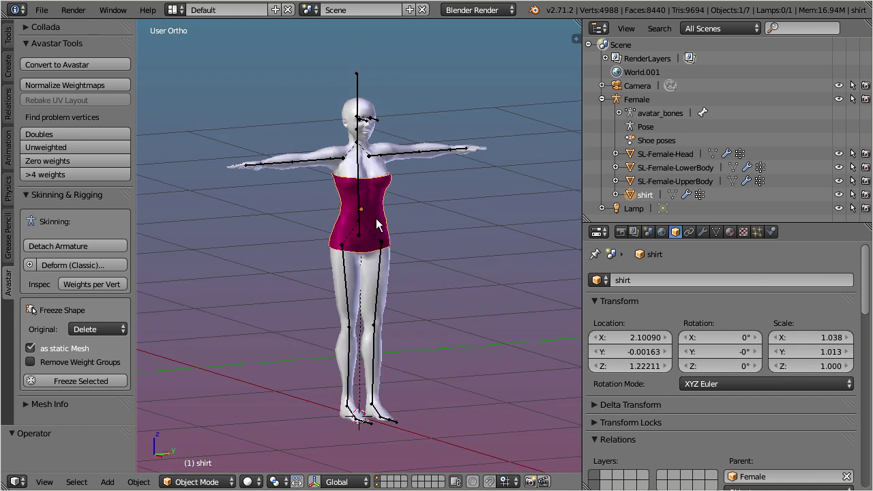
Convert the female armature to Avastar, zoom and orbit to inspect it, and expand the Copy Rig options
{"action": "left_click", "coordinate": [114, 66]}
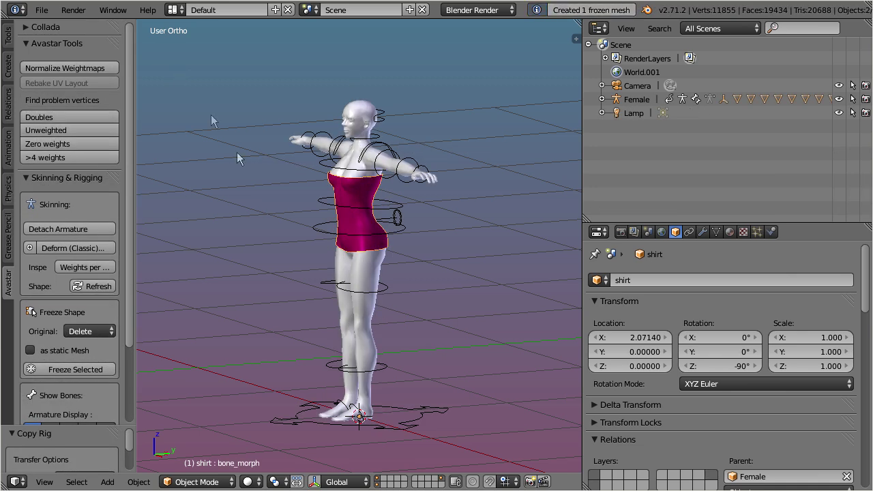
{"action": "scroll", "coordinate": [388, 269], "scroll_direction": "up", "scroll_amount": 5}
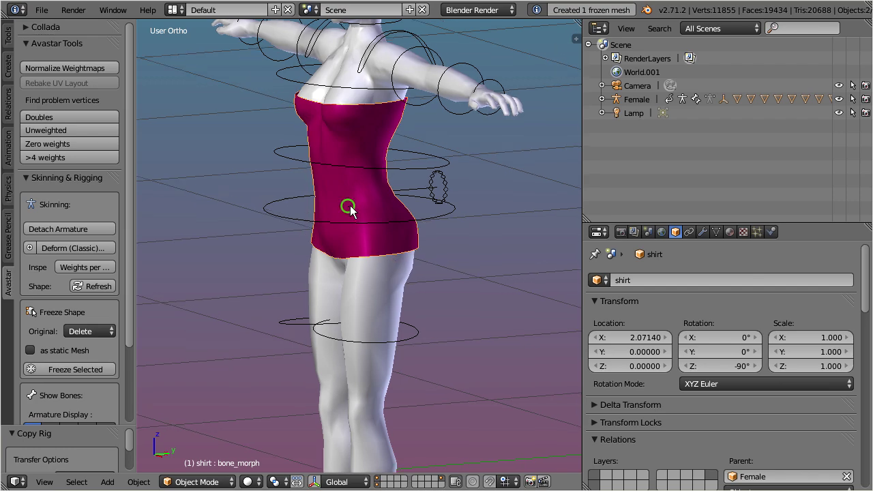
{"action": "middle_click_drag", "start_coordinate": [435, 216], "coordinate": [509, 197]}
{"action": "scroll", "coordinate": [509, 197], "scroll_direction": "down", "scroll_amount": 5}
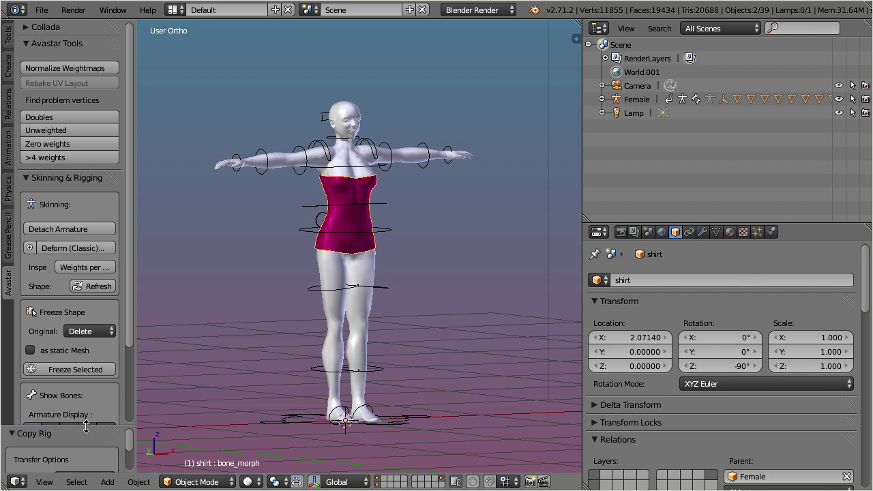
{"action": "left_click_drag", "start_coordinate": [86, 426], "coordinate": [106, 307]}
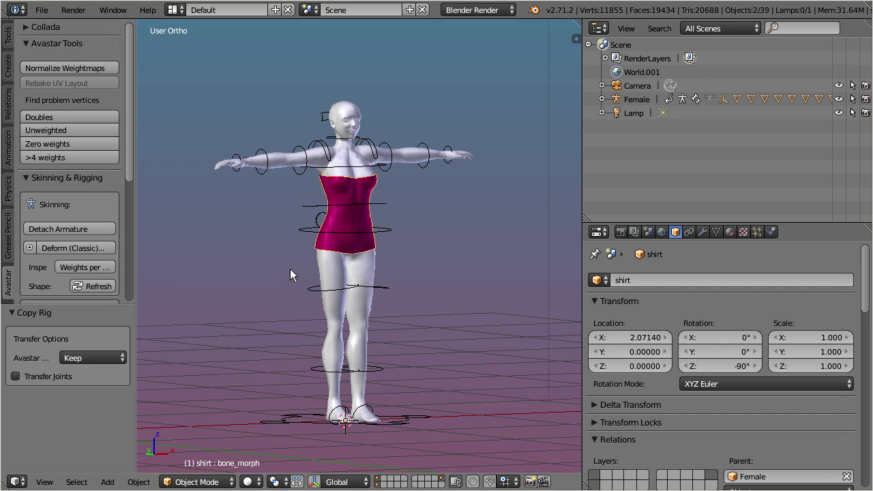
Undo the conversion, add the lower body, upper body and head meshes to the selection, and retry Convert to Avastar
{"action": "key", "text": "ctrl+z"}
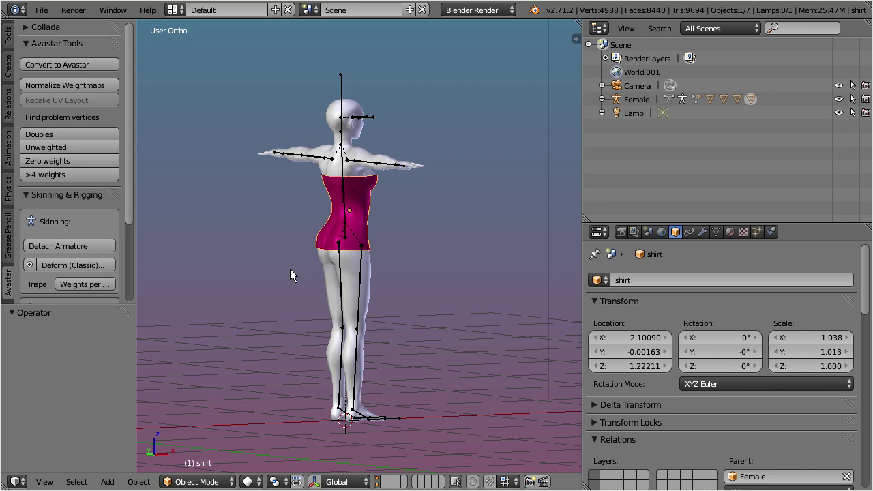
{"action": "right_click", "coordinate": [369, 284], "text": "shift"}
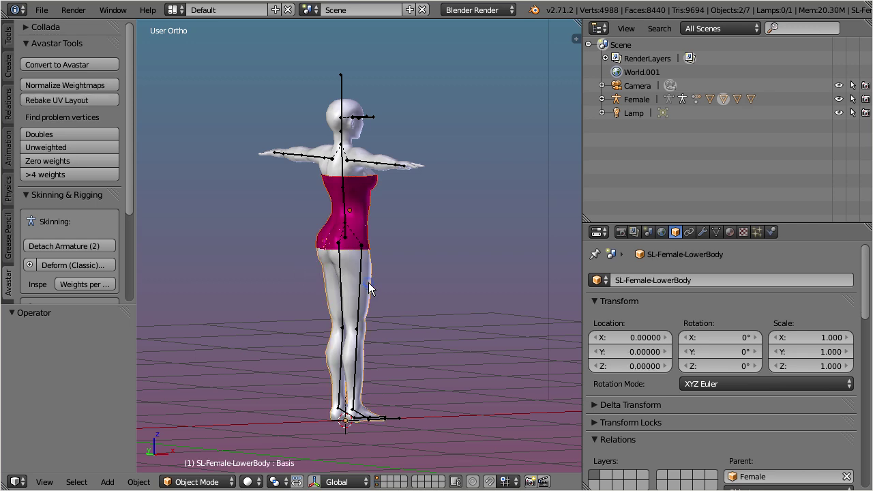
{"action": "right_click", "coordinate": [363, 148], "text": "shift"}
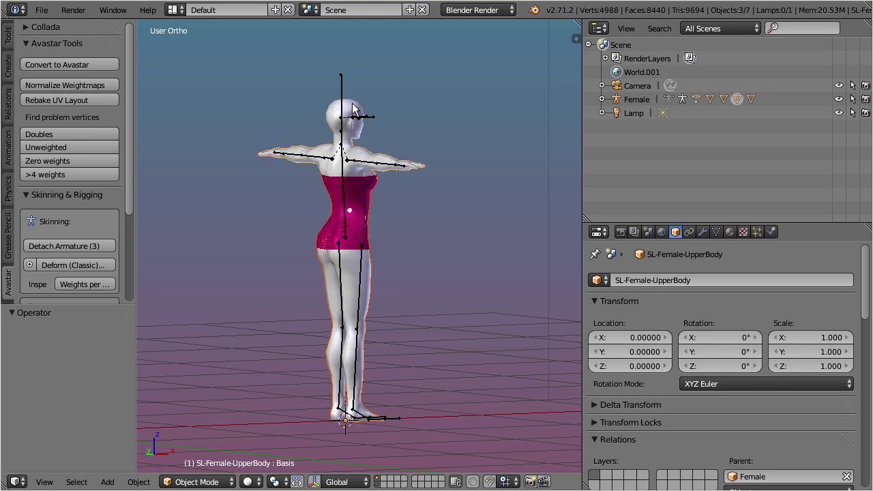
{"action": "right_click", "coordinate": [353, 103], "text": "shift"}
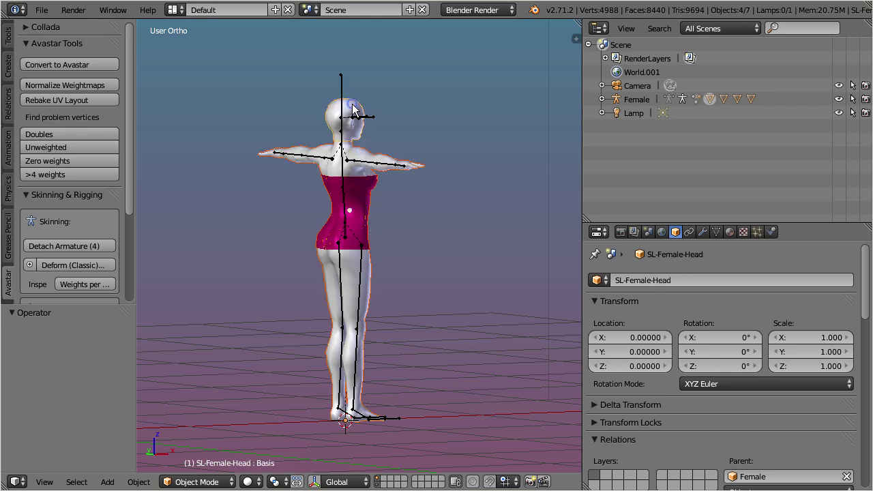
{"action": "left_click", "coordinate": [103, 63]}
Select the Female armature and convert it, with its four meshes, to a new Avastar rig
{"action": "right_click", "coordinate": [343, 83]}
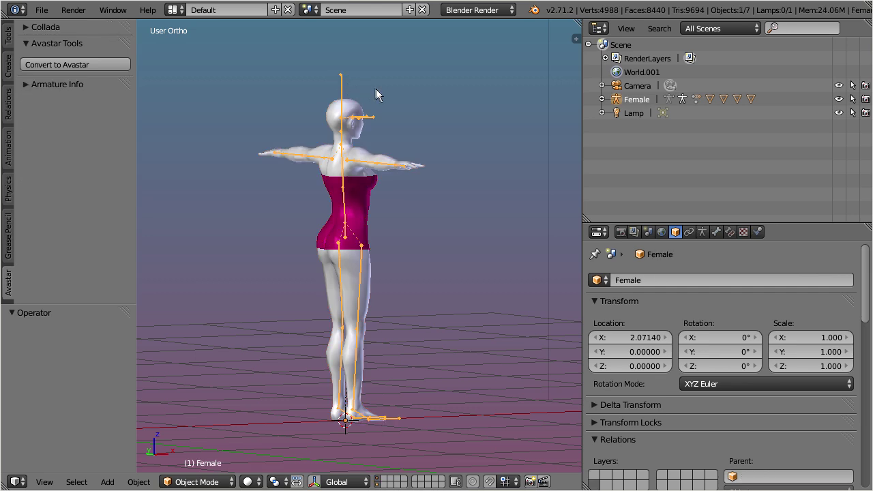
{"action": "left_click", "coordinate": [124, 69]}
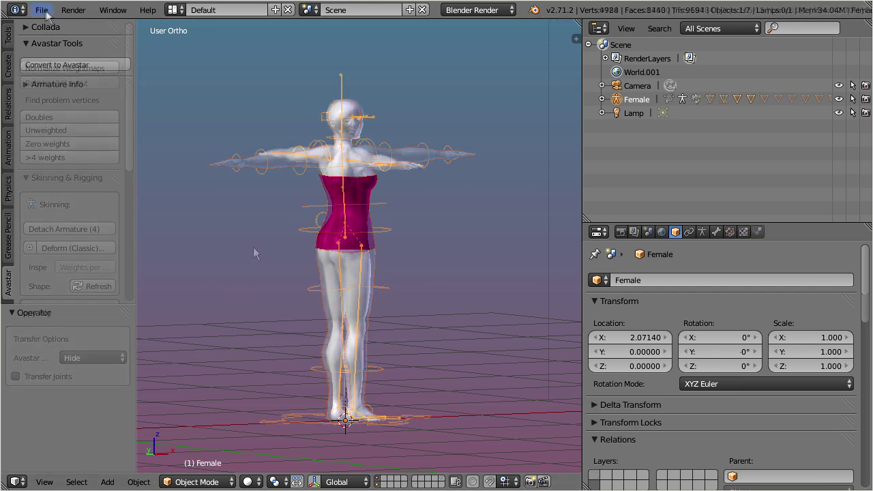
Load another recent sl_to_avastar scene and convert its armature to Avastar
{"action": "left_click", "coordinate": [42, 10]}
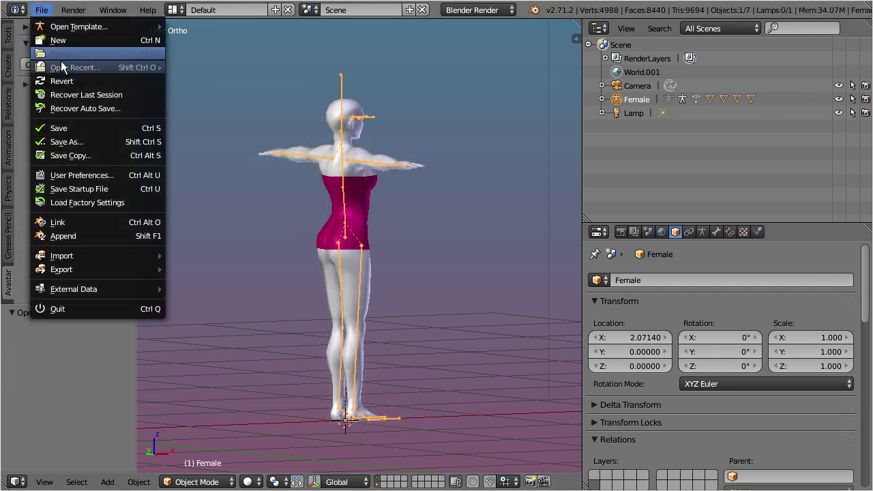
{"action": "mouse_move", "coordinate": [102, 68]}
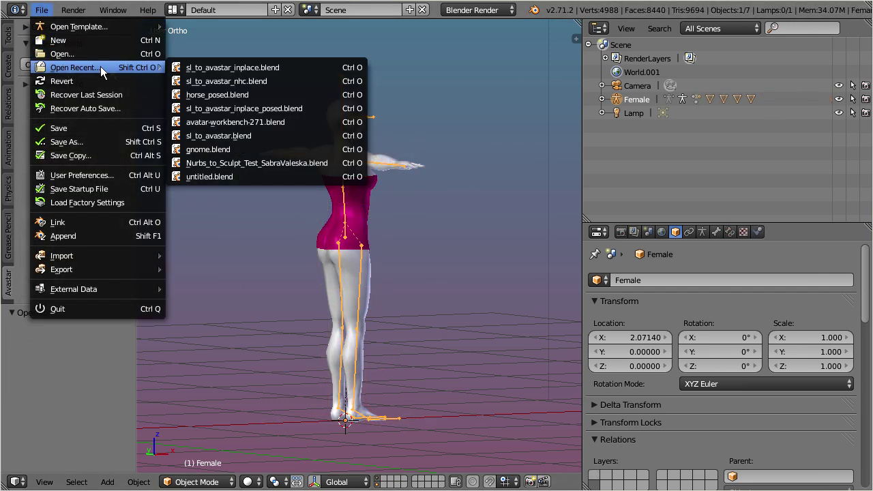
{"action": "left_click", "coordinate": [233, 81]}
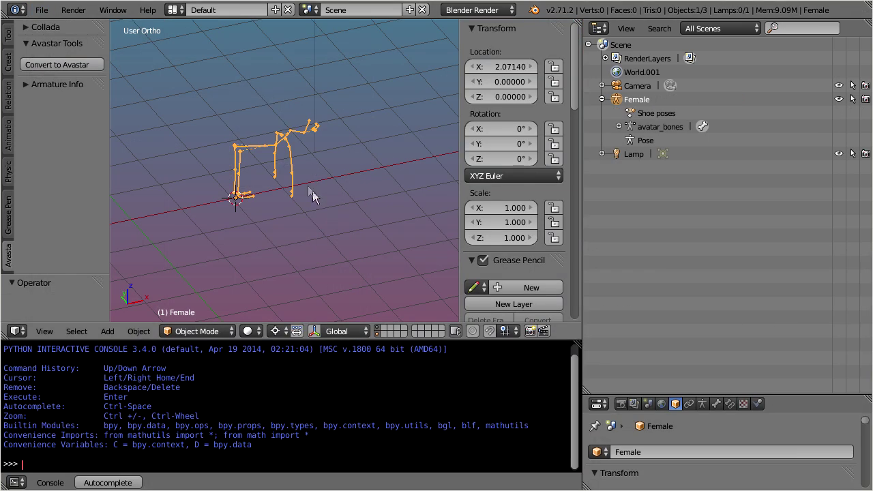
{"action": "left_click", "coordinate": [97, 65]}
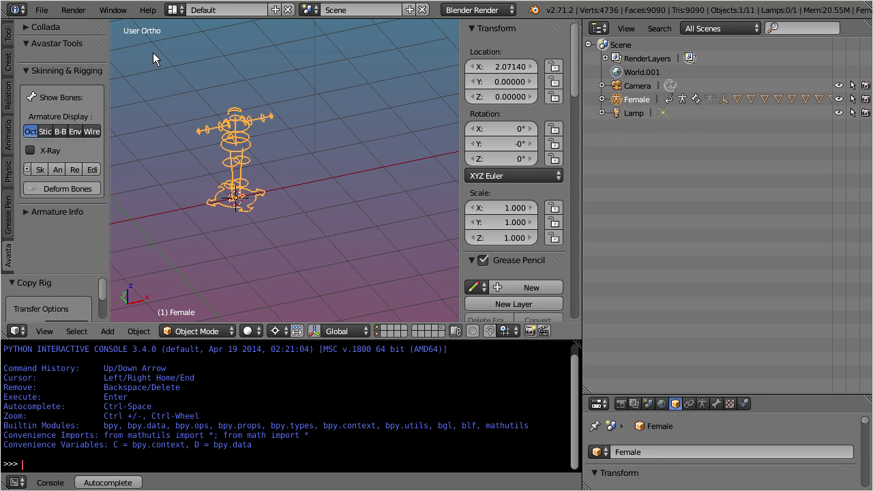
Expand the copy-rig transfer options and show the Female armature in Pose Mode with X-Ray
{"action": "left_click_drag", "start_coordinate": [89, 273], "coordinate": [89, 226]}
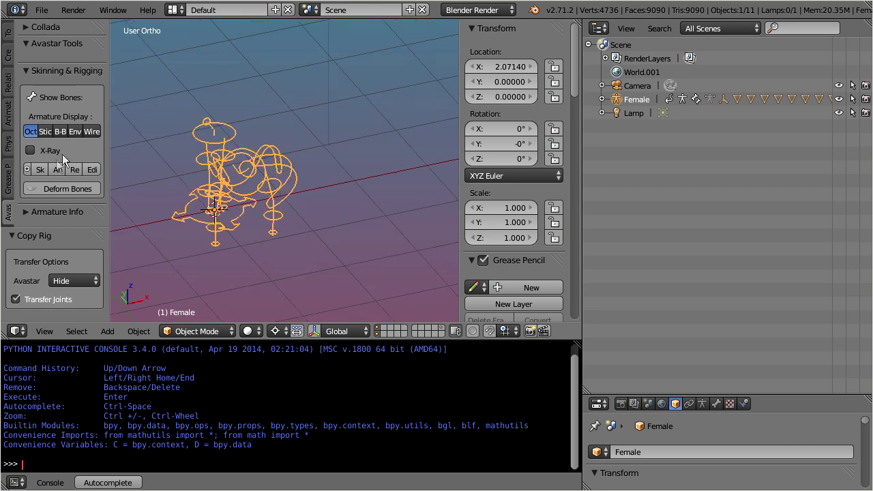
{"action": "left_click", "coordinate": [40, 169]}
{"action": "middle_click_drag", "start_coordinate": [200, 223], "coordinate": [349, 233]}
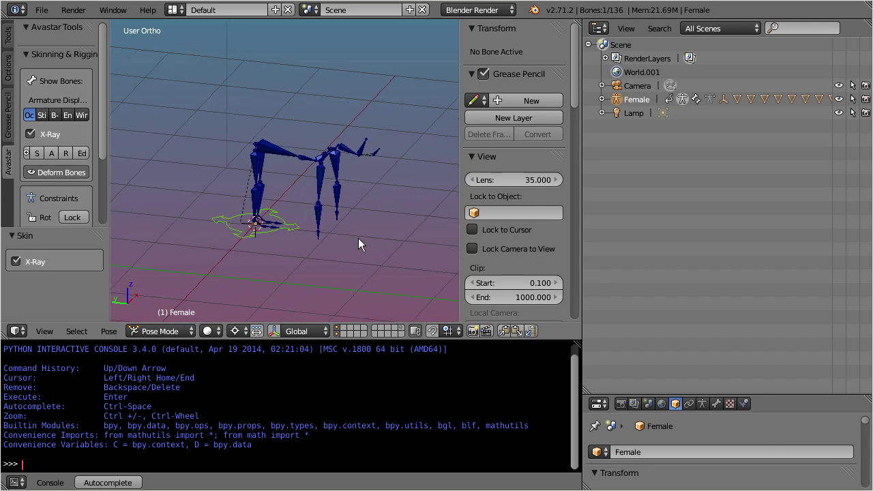
Open horse_posed.blend from the recent files list
{"action": "left_click", "coordinate": [42, 9]}
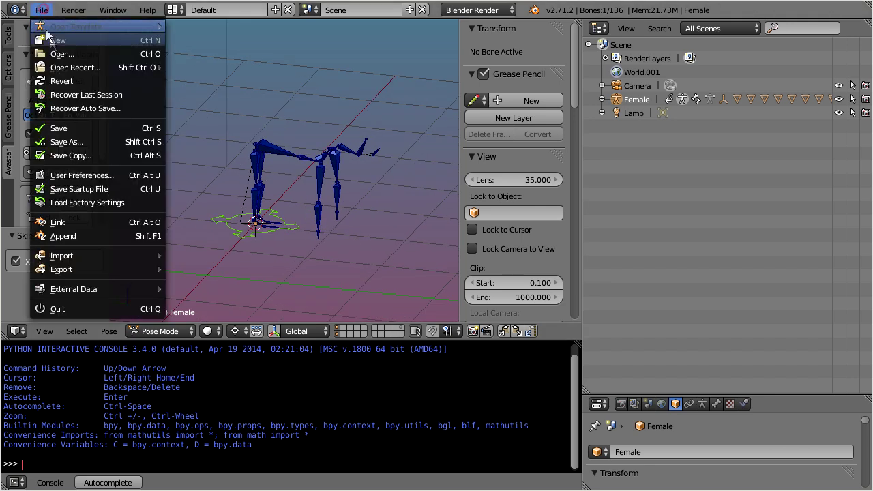
{"action": "mouse_move", "coordinate": [63, 69]}
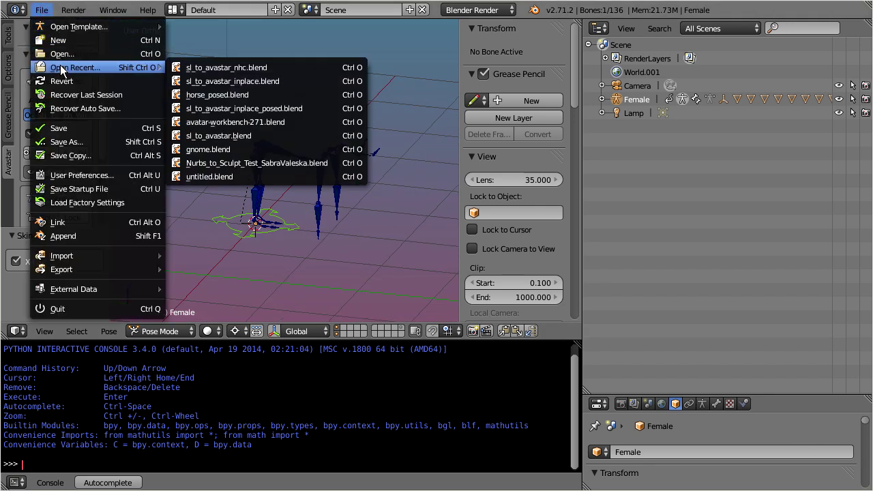
{"action": "left_click", "coordinate": [232, 95]}
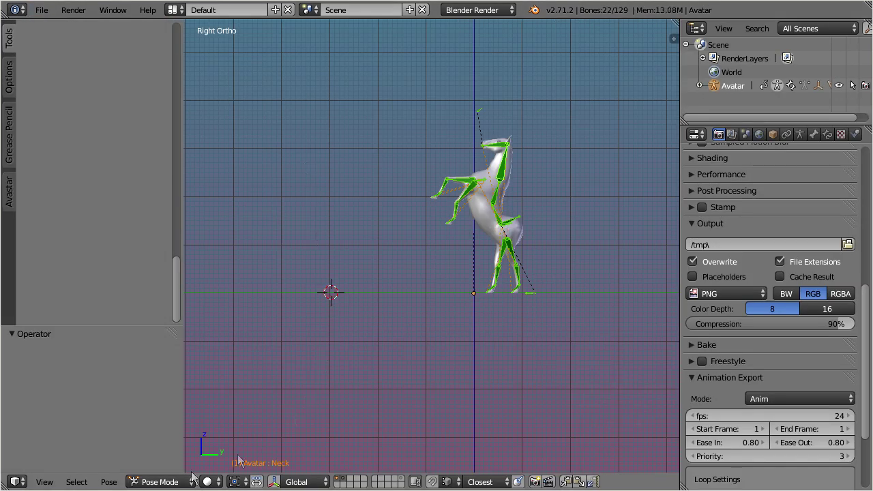
Switch to Object Mode and add a new Avastar character beside the horse
{"action": "left_click", "coordinate": [128, 483]}
{"action": "left_click", "coordinate": [151, 465]}
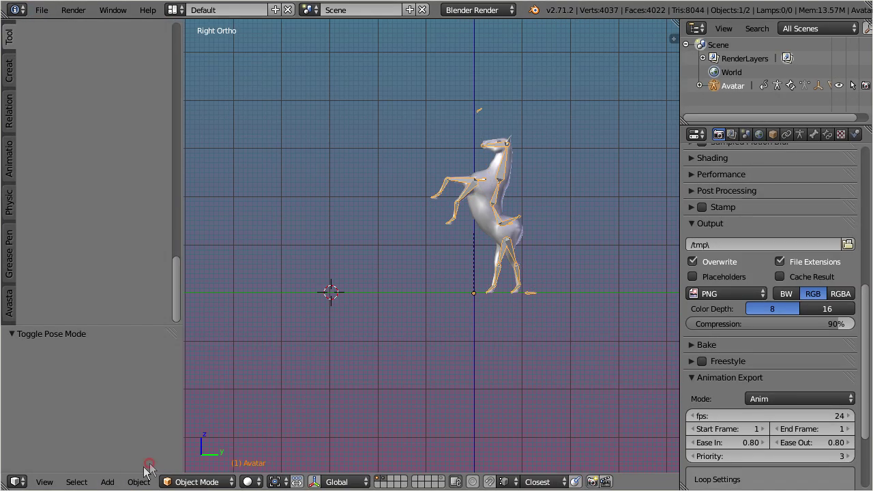
{"action": "left_click", "coordinate": [109, 482]}
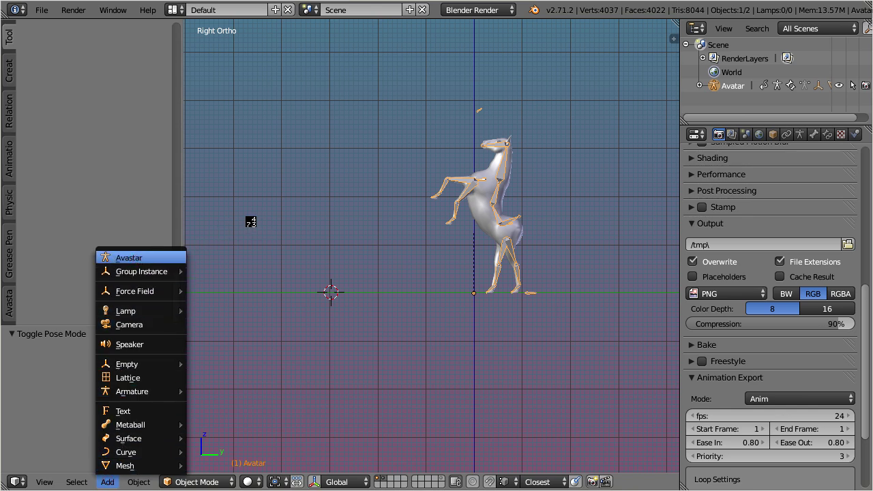
{"action": "key", "text": "Return"}
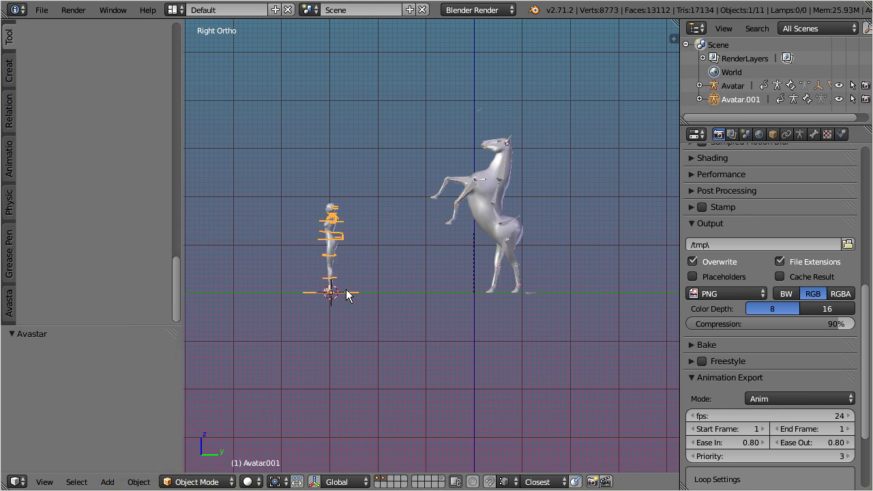
Copy the horse rig onto the new Avastar with the original set to Hide and Transfer Meshes enabled
{"action": "right_click", "coordinate": [482, 218], "text": "shift"}
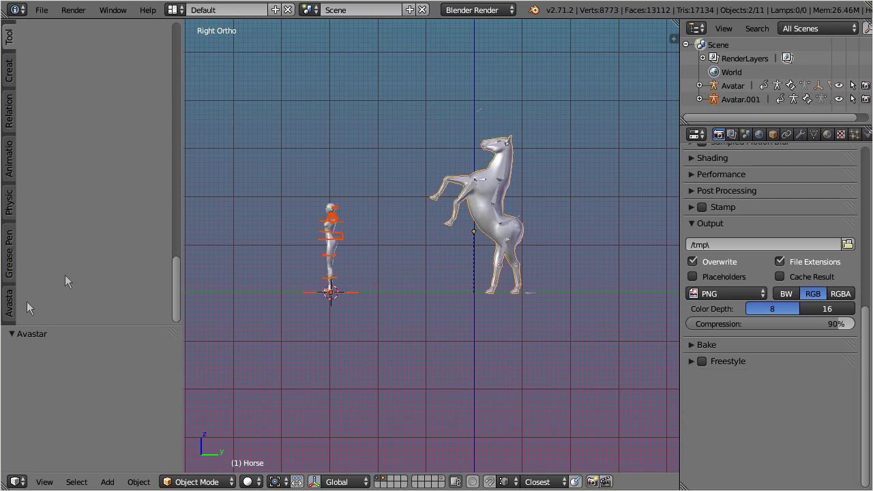
{"action": "left_click", "coordinate": [10, 316]}
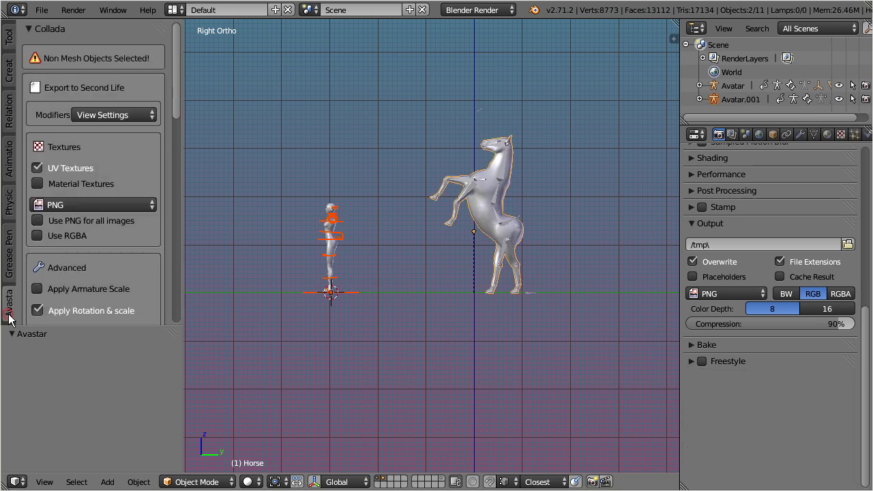
{"action": "left_click", "coordinate": [30, 30]}
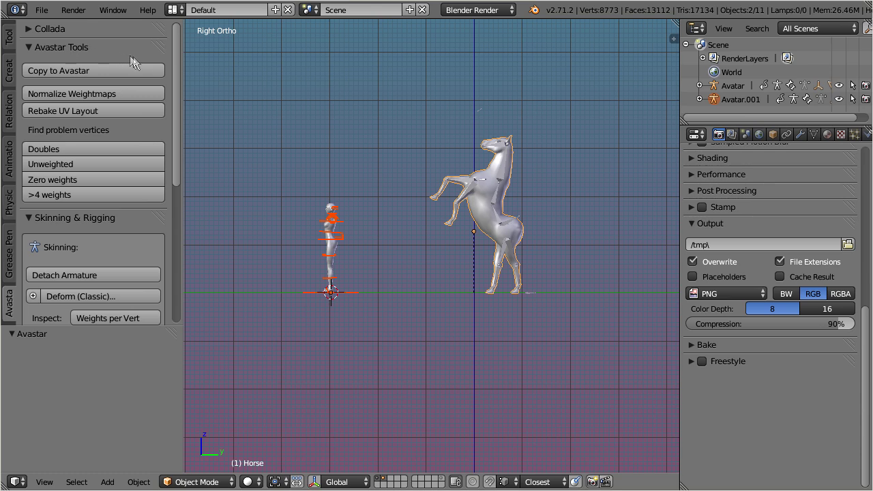
{"action": "left_click", "coordinate": [144, 71]}
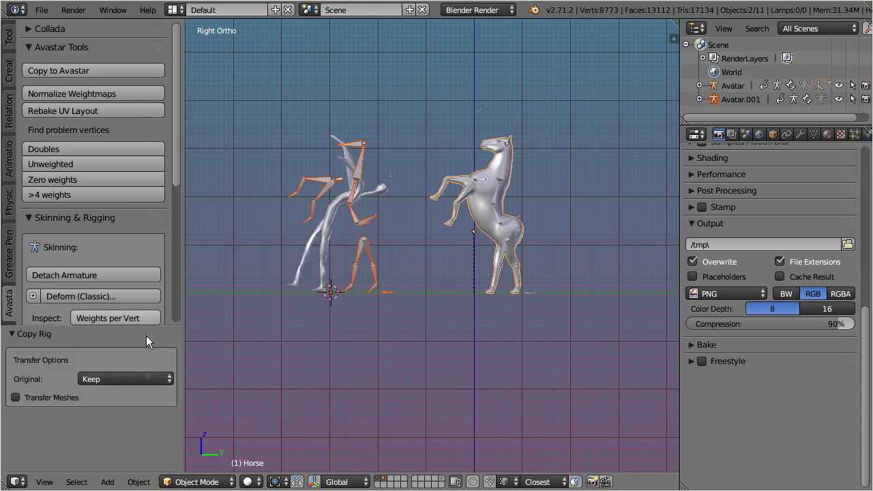
{"action": "left_click", "coordinate": [125, 382]}
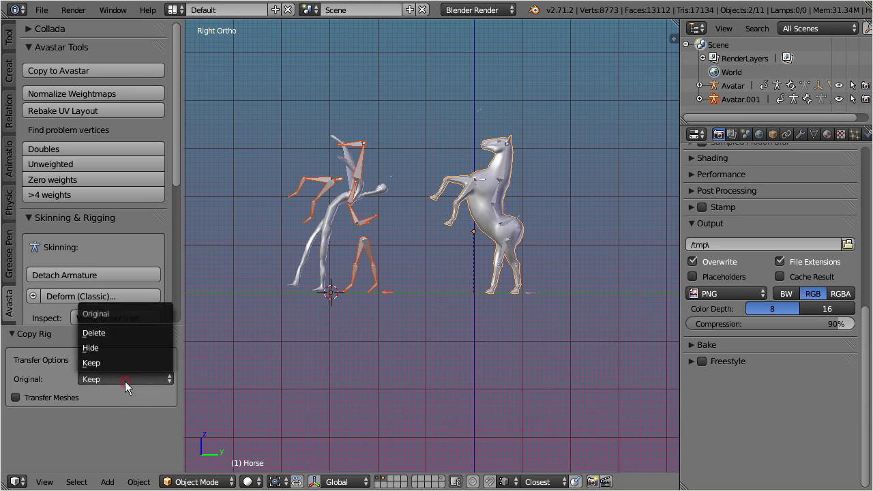
{"action": "left_click", "coordinate": [140, 344]}
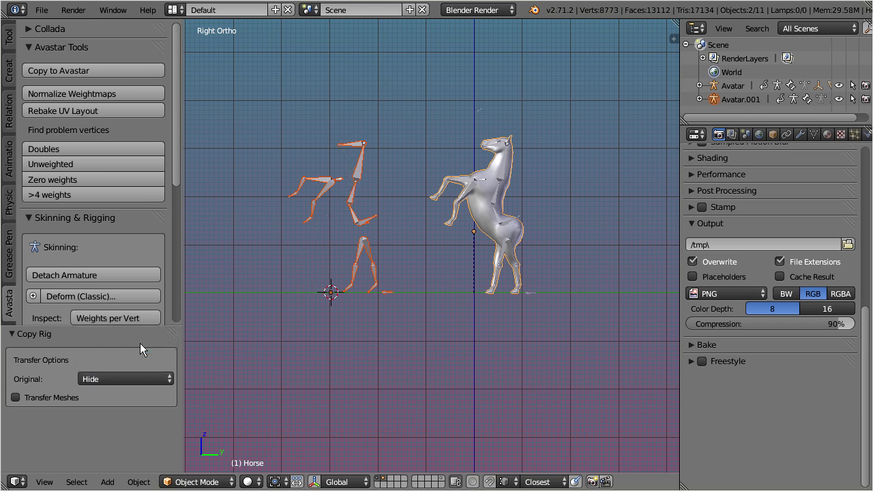
{"action": "left_click", "coordinate": [15, 398]}
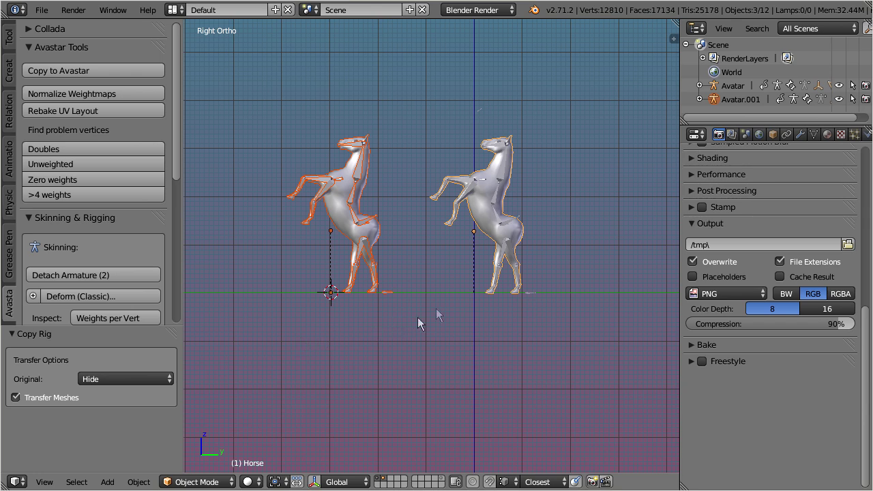
{"action": "middle_click_drag", "start_coordinate": [450, 268], "coordinate": [582, 278]}
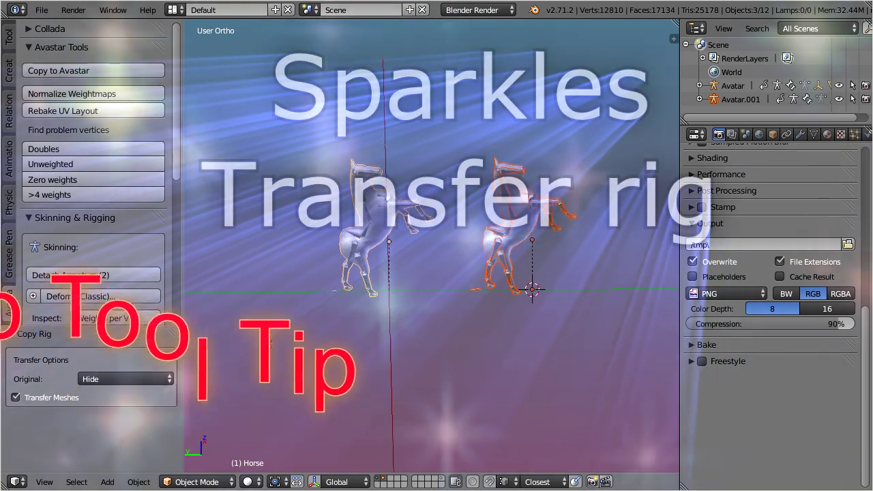
{"action": "middle_click_drag", "start_coordinate": [258, 350], "coordinate": [666, 376]}
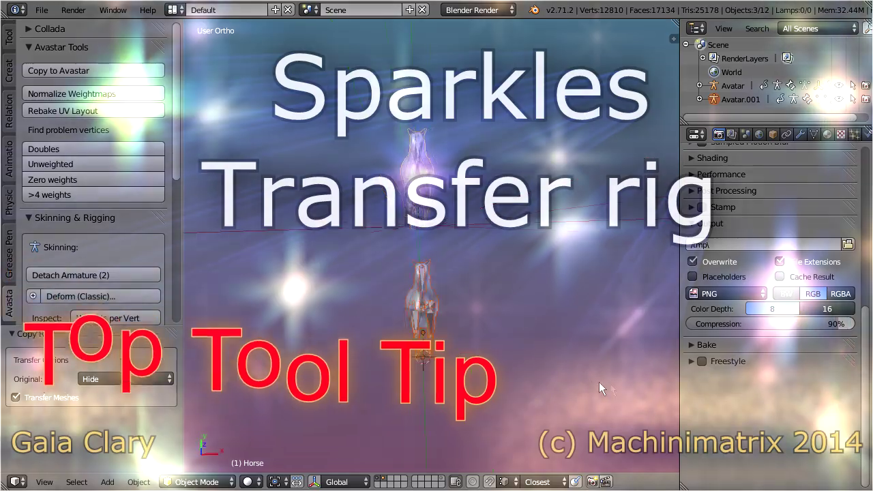
{"action": "middle_click_drag", "start_coordinate": [599, 382], "coordinate": [481, 317]}
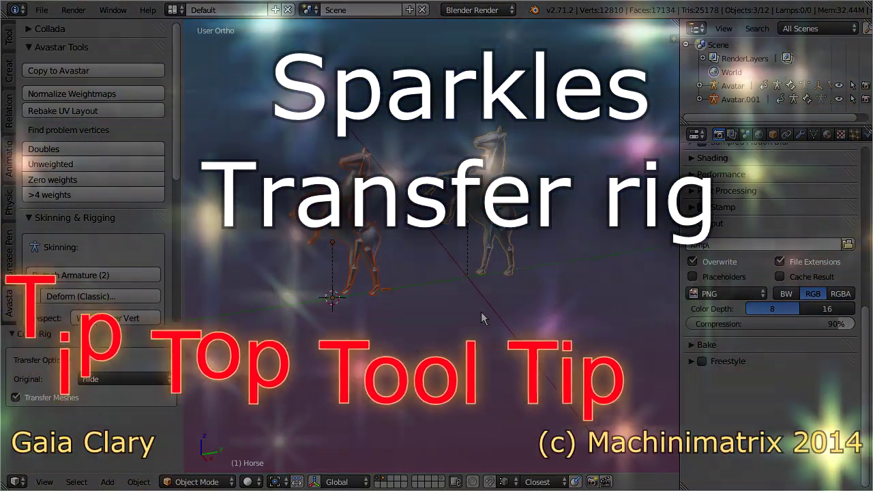